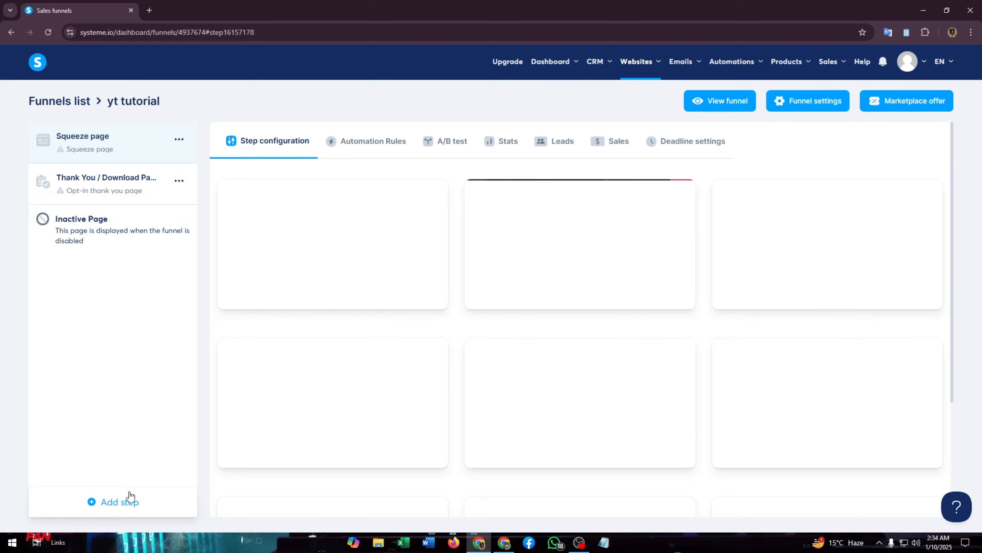
Step: Add a funnel step named "form" of type Popup form to the yt tutorial funnel
{"action": "left_click", "coordinate": [98, 503]}
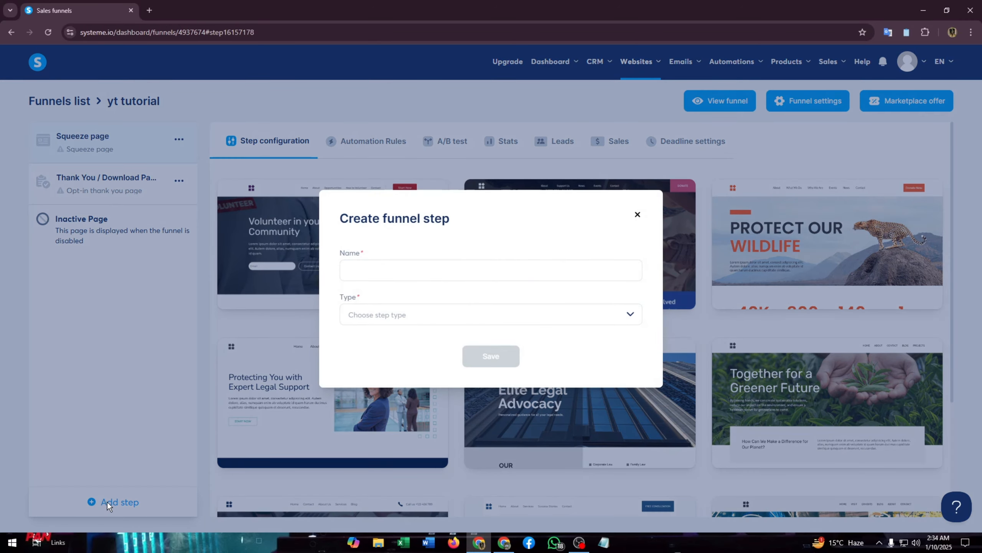
{"action": "left_click", "coordinate": [363, 269]}
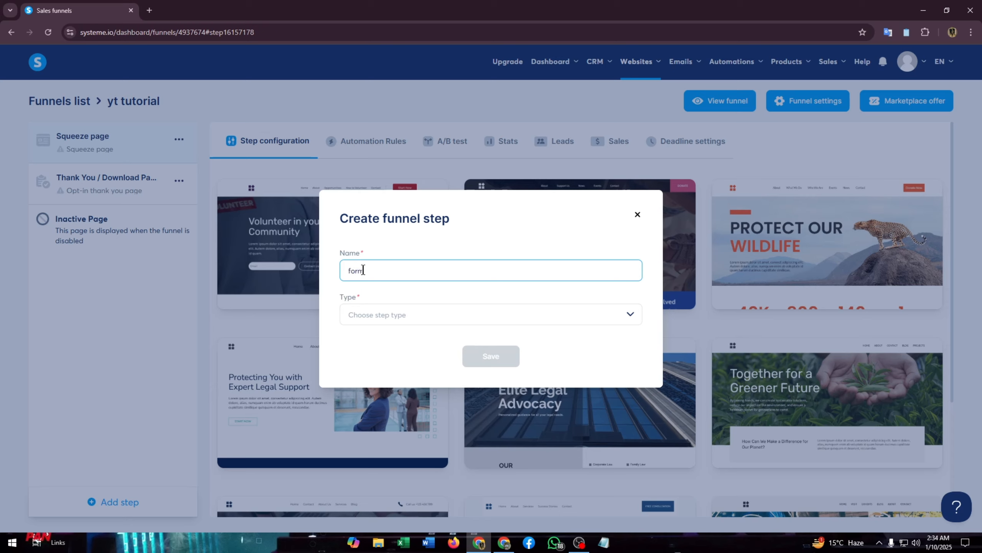
{"action": "type", "text": "form"}
{"action": "left_click", "coordinate": [424, 310]}
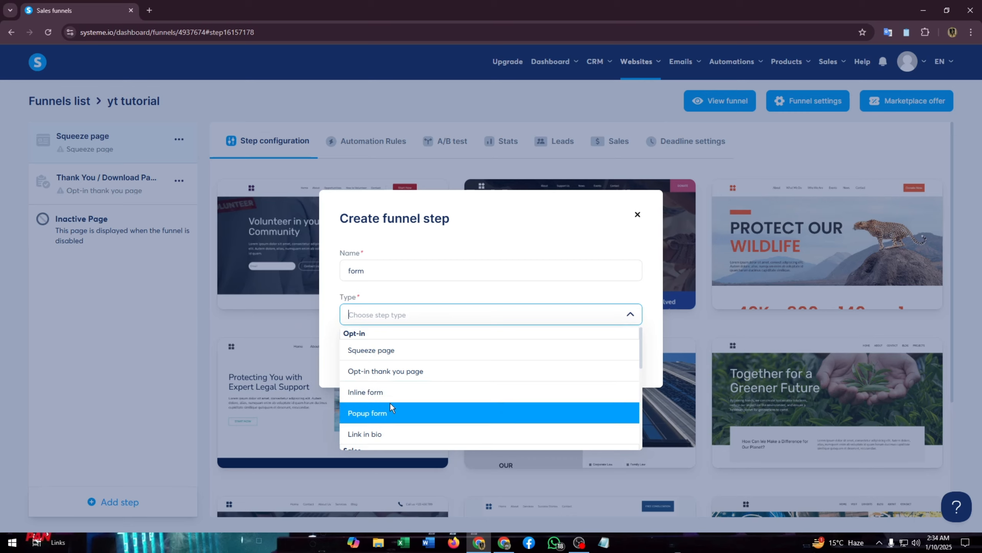
{"action": "left_click", "coordinate": [385, 414]}
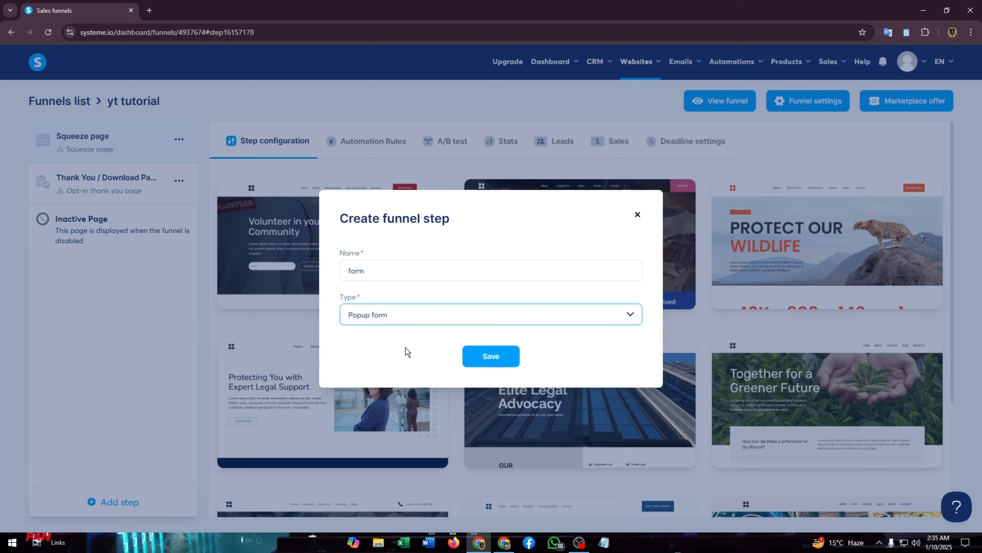
{"action": "left_click", "coordinate": [502, 366]}
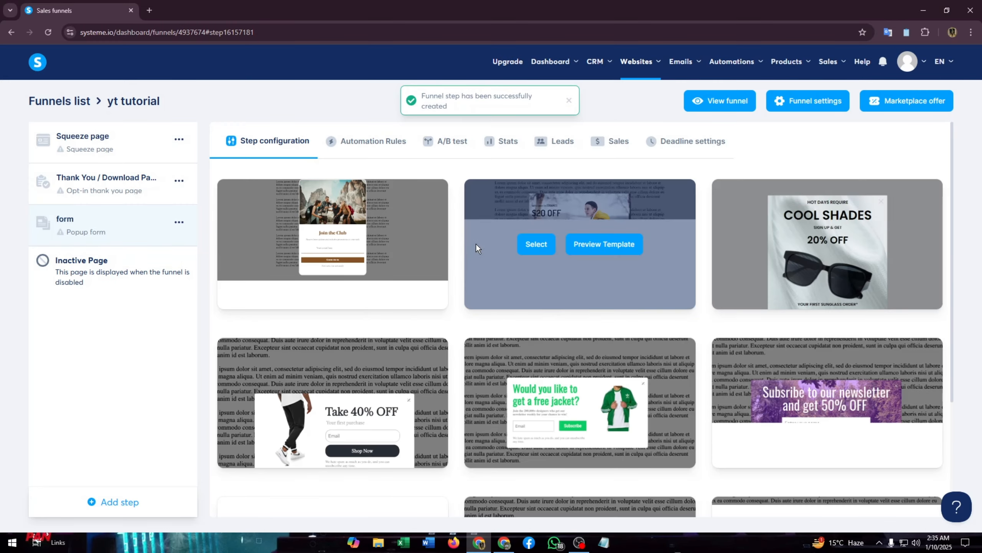
Step: Apply the "Take 40% OFF" popup template to the form step and open its page for editing
{"action": "mouse_move", "coordinate": [555, 364]}
{"action": "mouse_move", "coordinate": [301, 418]}
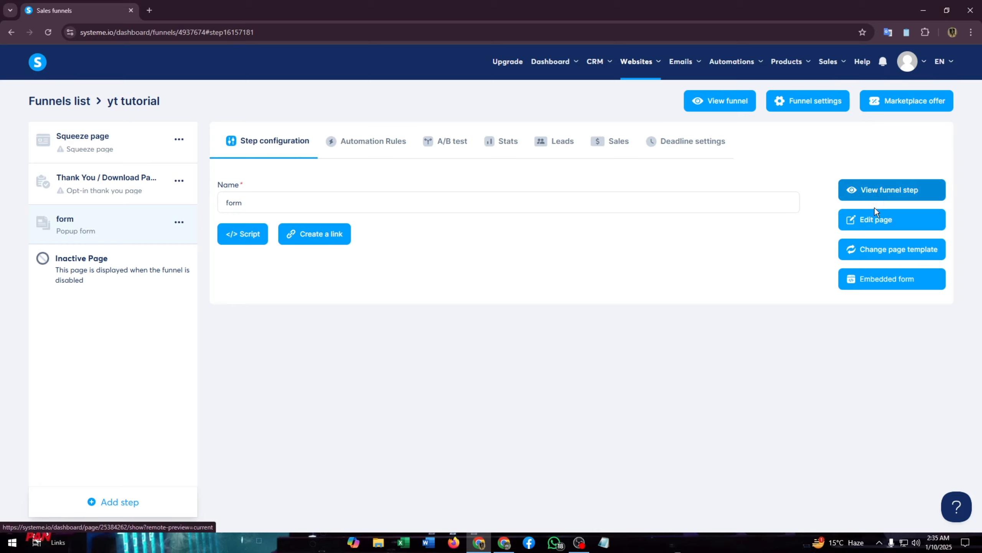
{"action": "left_click", "coordinate": [863, 220]}
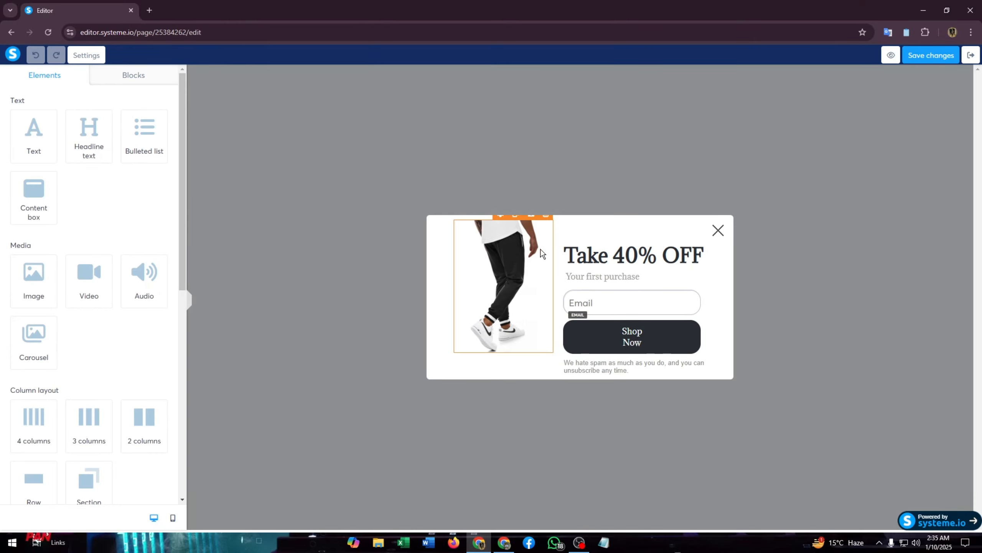
Step: Examine the image settings of the trousers picture in the popup
{"action": "left_click", "coordinate": [505, 285]}
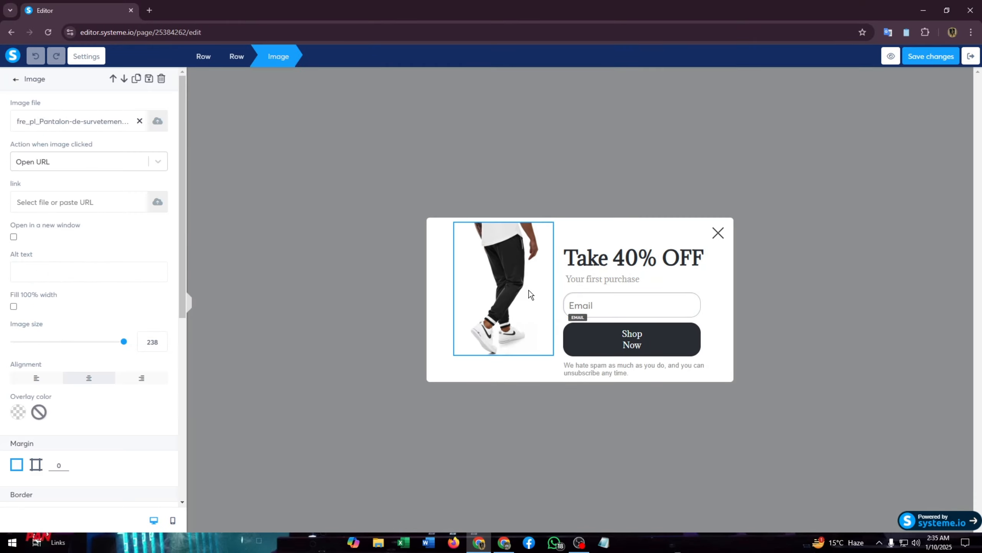
{"action": "left_click", "coordinate": [500, 263]}
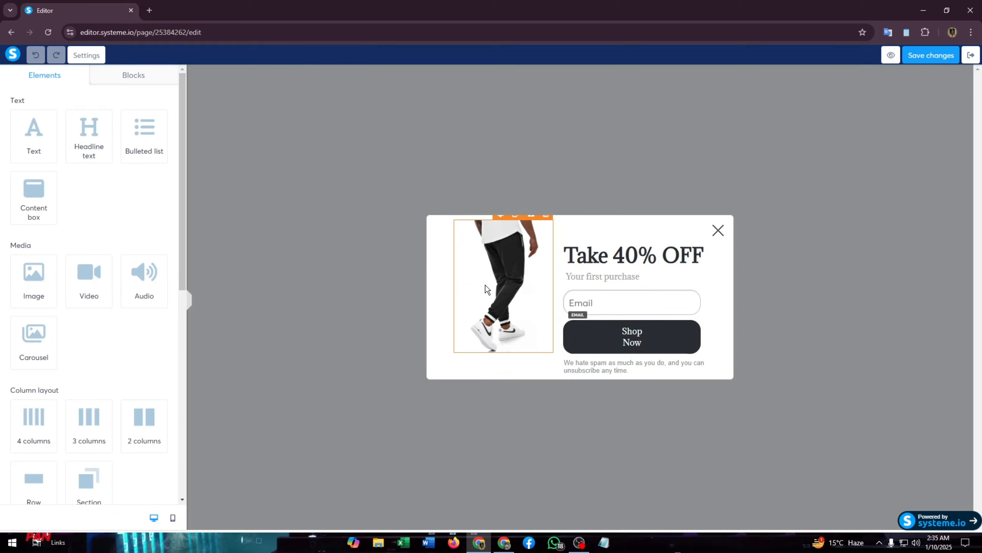
{"action": "left_click", "coordinate": [500, 276]}
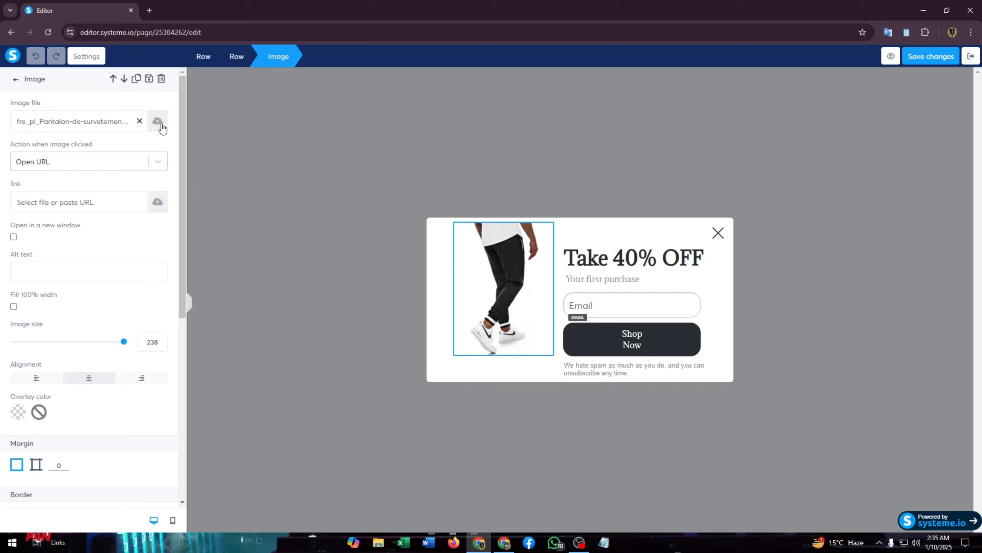
Step: Replace the popup's "Take 40% OFF" heading with "Welcome"
{"action": "left_click", "coordinate": [607, 257]}
{"action": "left_click", "coordinate": [610, 260]}
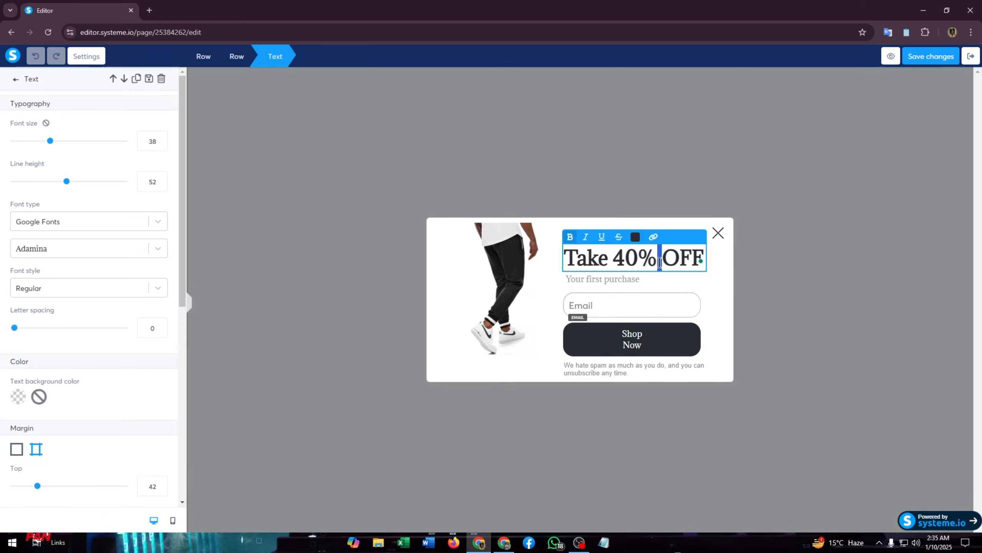
{"action": "triple_click", "coordinate": [660, 262]}
{"action": "left_click", "coordinate": [621, 277]}
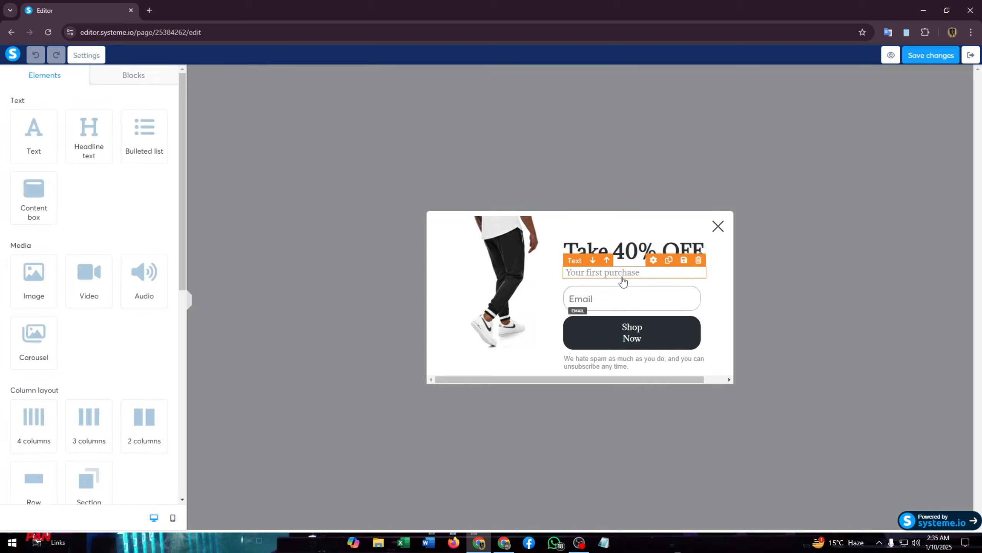
{"action": "triple_click", "coordinate": [627, 258]}
{"action": "type", "text": "W"}
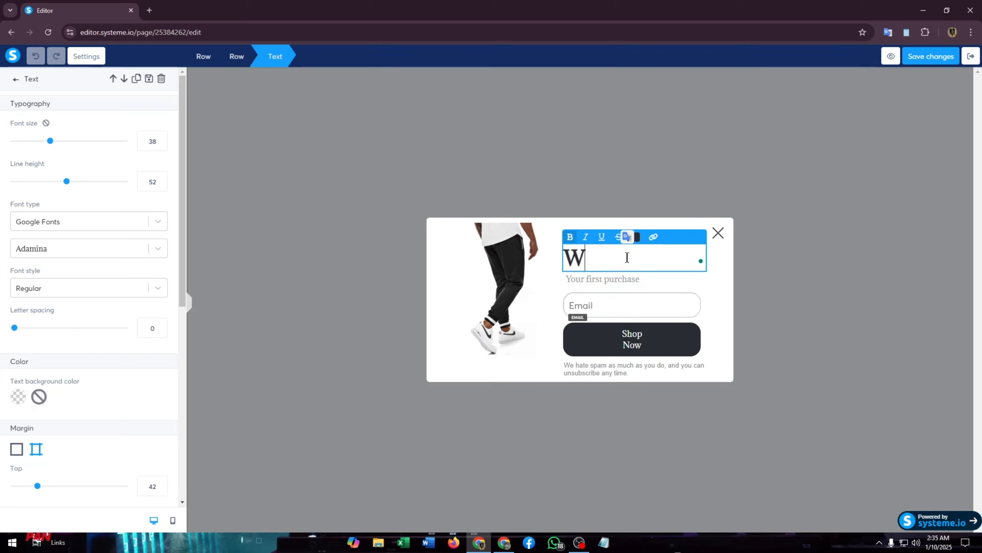
{"action": "type", "text": "elcome"}
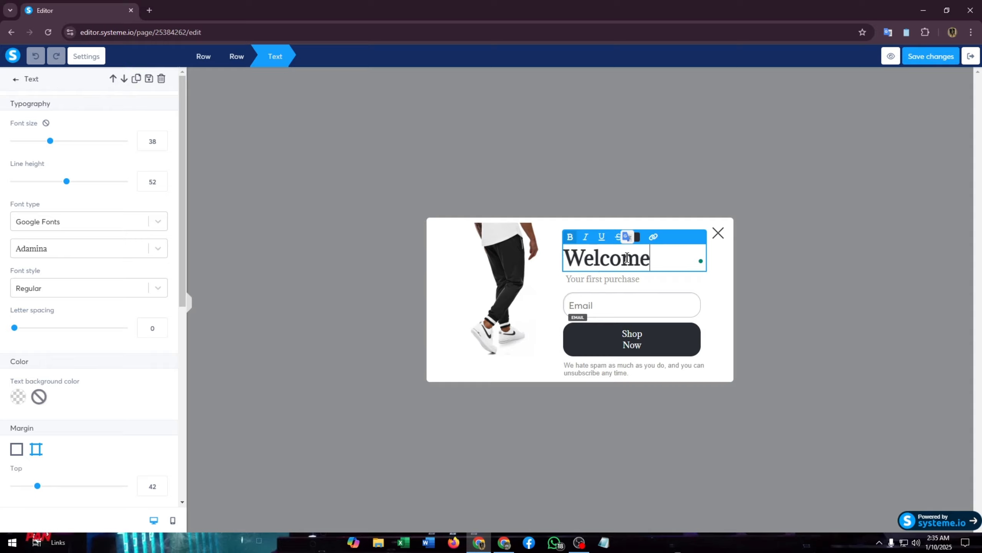
{"action": "left_click", "coordinate": [662, 276]}
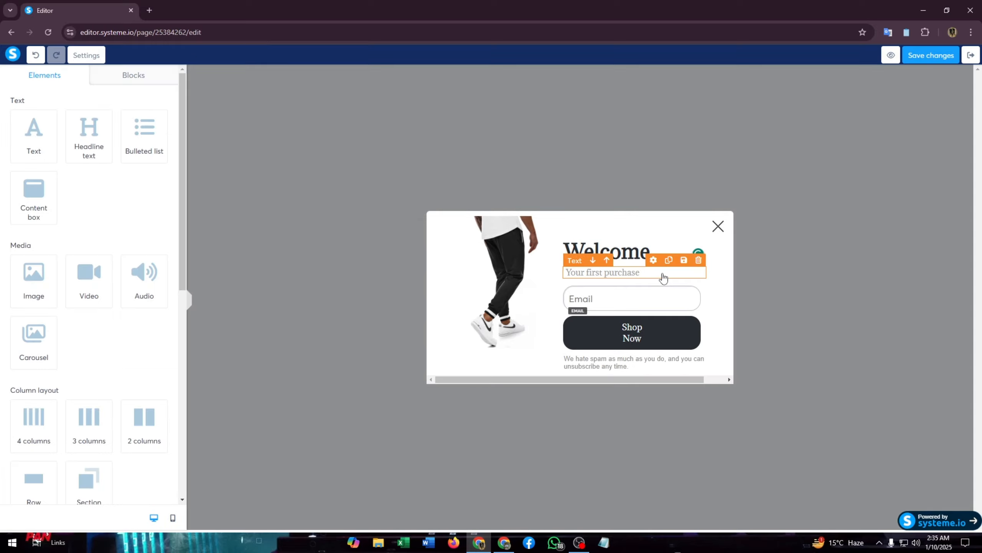
Step: Change the text of the popup's "Shop Now" button to "Get Now!"
{"action": "left_click", "coordinate": [635, 340]}
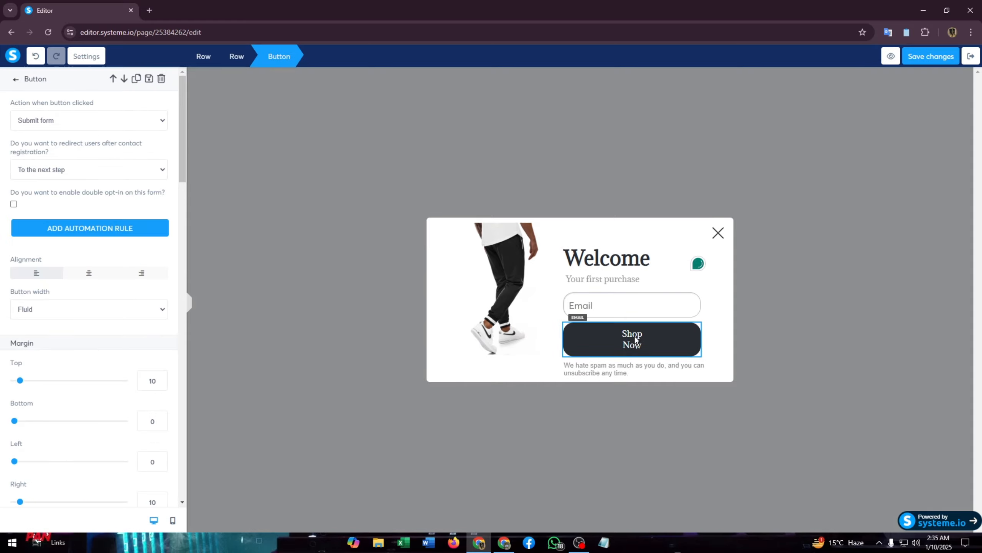
{"action": "left_click", "coordinate": [635, 340]}
{"action": "left_click", "coordinate": [636, 340]}
{"action": "left_click", "coordinate": [635, 339]}
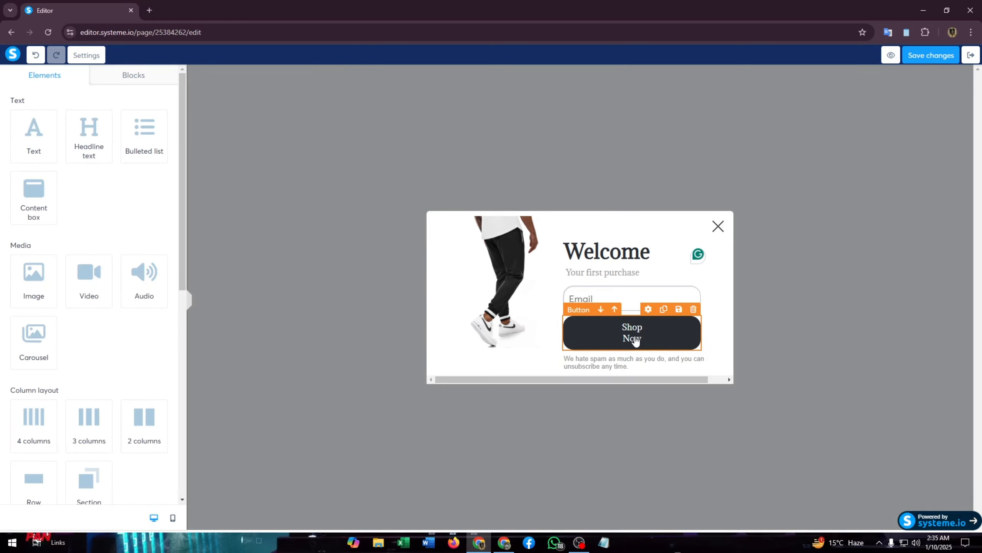
{"action": "left_click", "coordinate": [642, 327]}
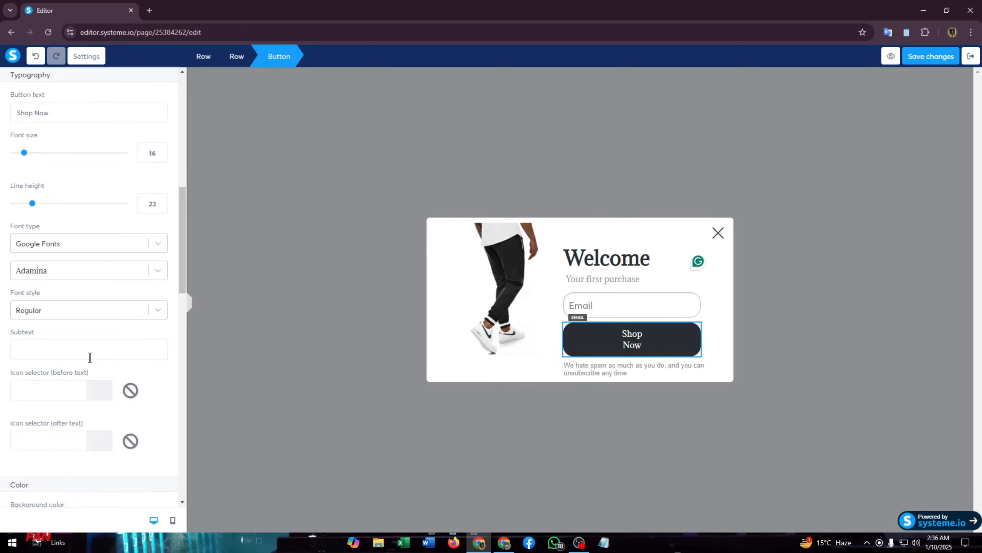
{"action": "scroll", "coordinate": [90, 358], "scroll_direction": "up", "scroll_amount": 4}
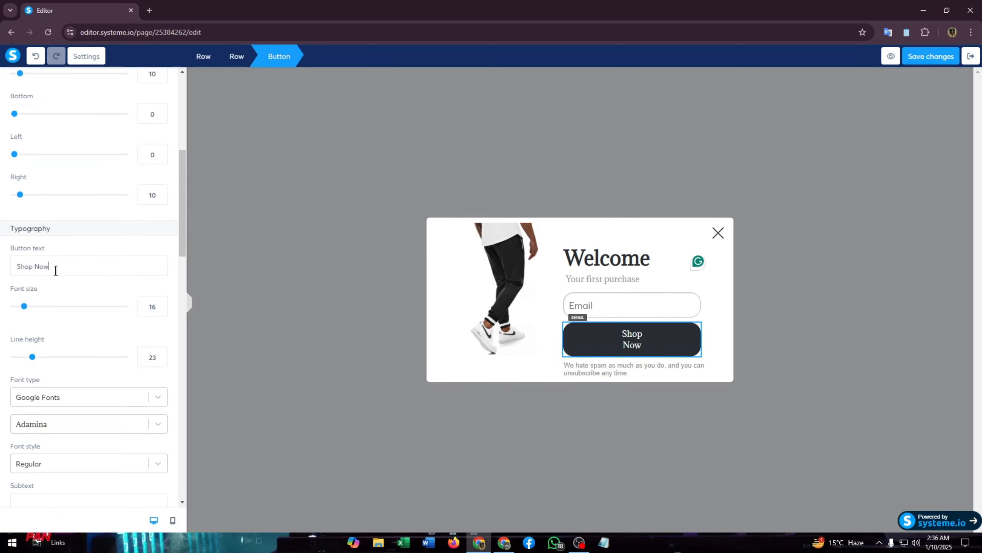
{"action": "left_click_drag", "start_coordinate": [56, 271], "coordinate": [2, 281]}
{"action": "type", "text": "Get "}
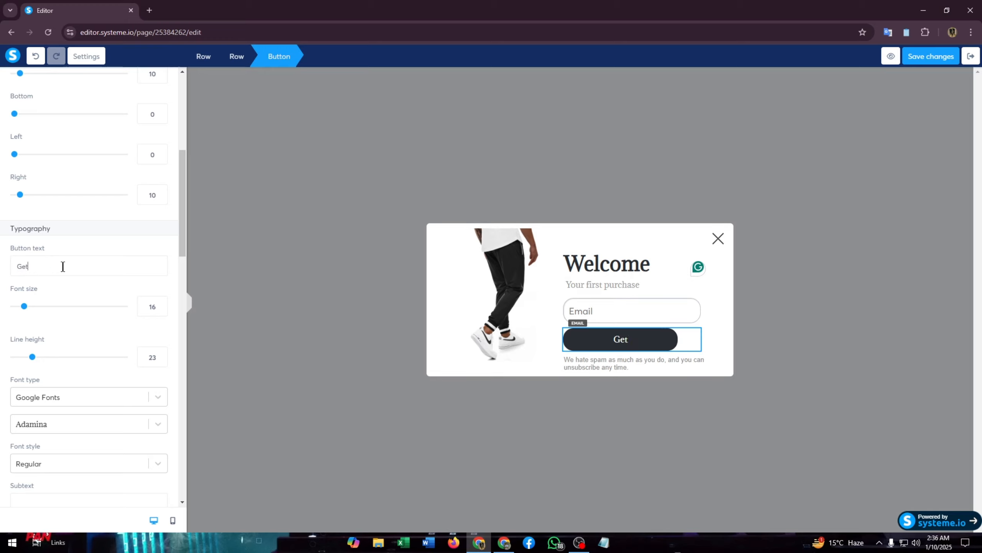
{"action": "type", "text": "Now"}
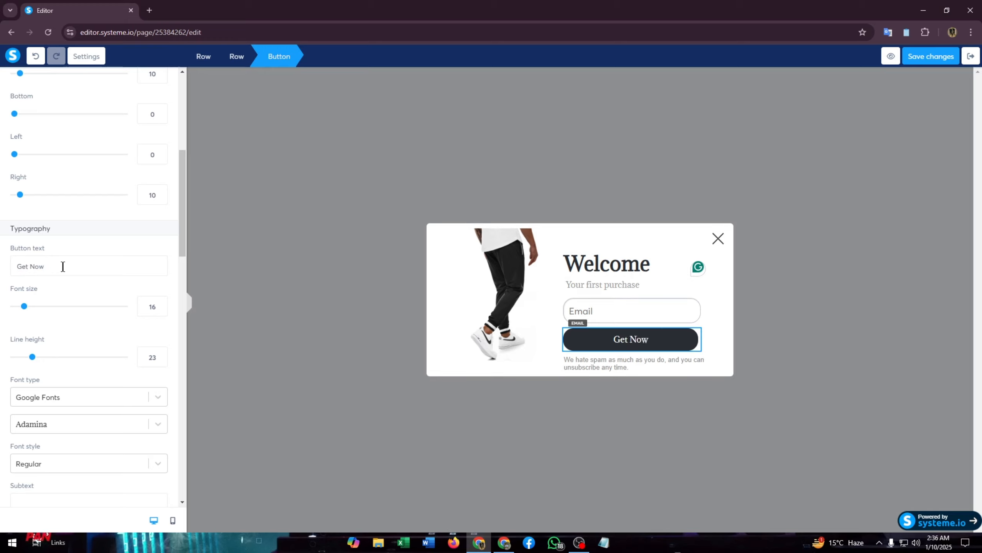
{"action": "type", "text": "!"}
{"action": "left_click", "coordinate": [657, 397]}
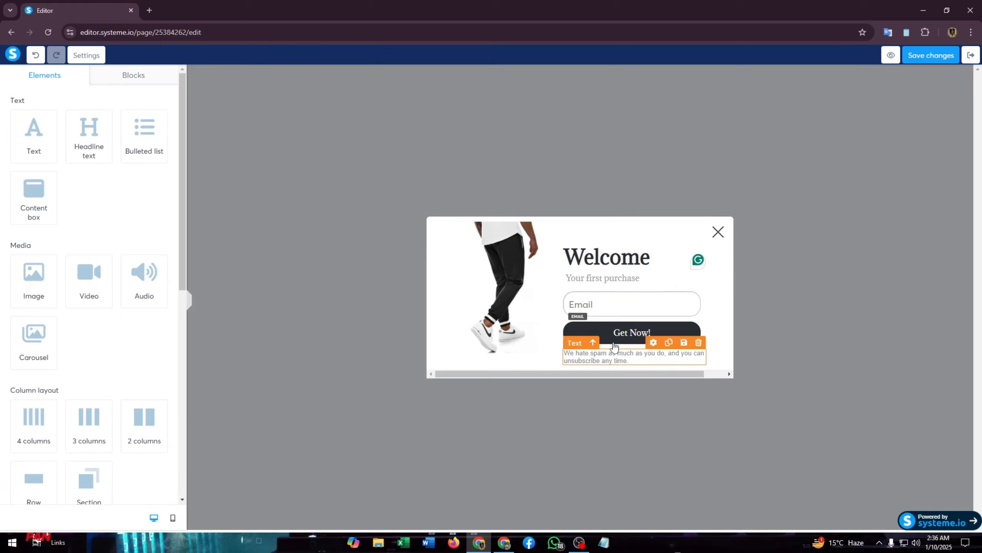
Step: Save the popup page and copy the form step's script tag to the clipboard
{"action": "left_click", "coordinate": [942, 56]}
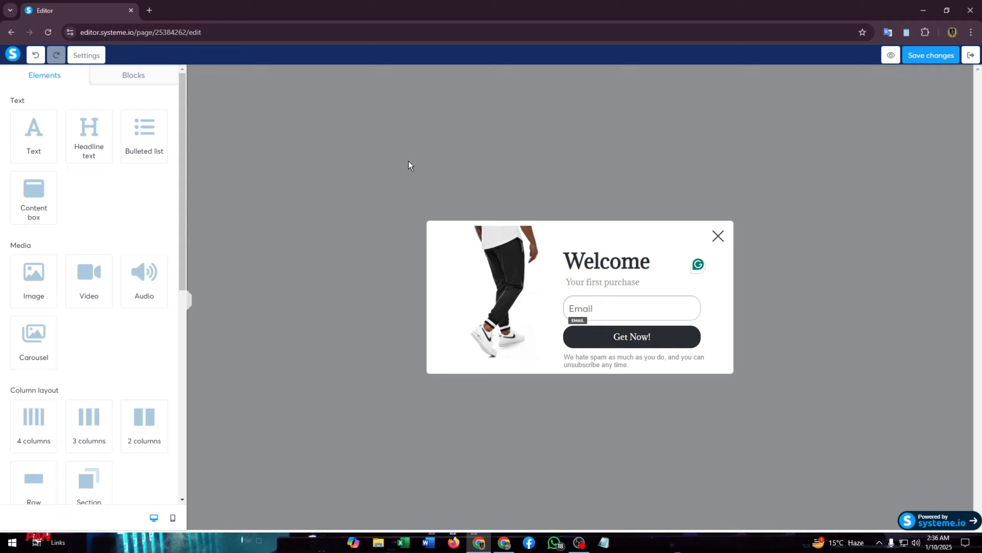
{"action": "left_click", "coordinate": [968, 58]}
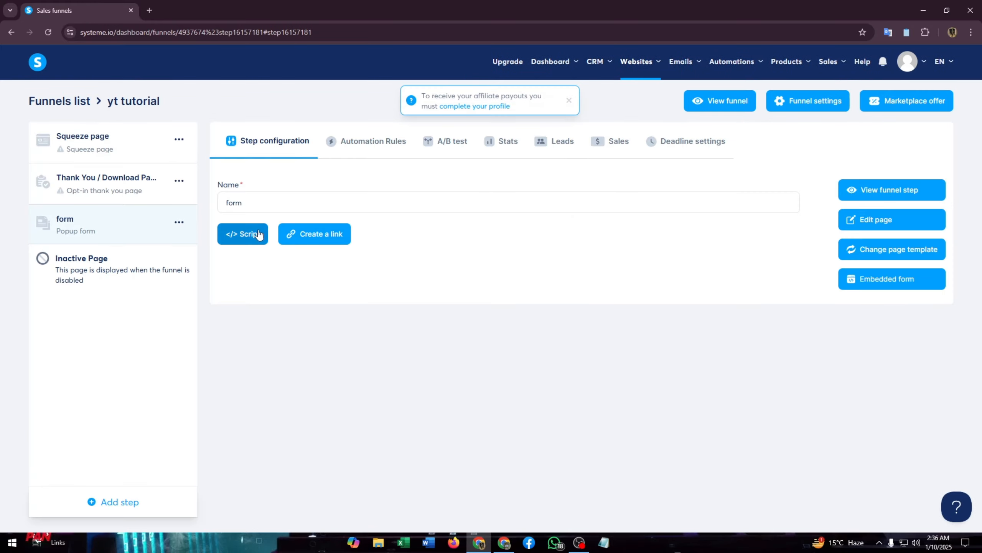
{"action": "left_click", "coordinate": [245, 234]}
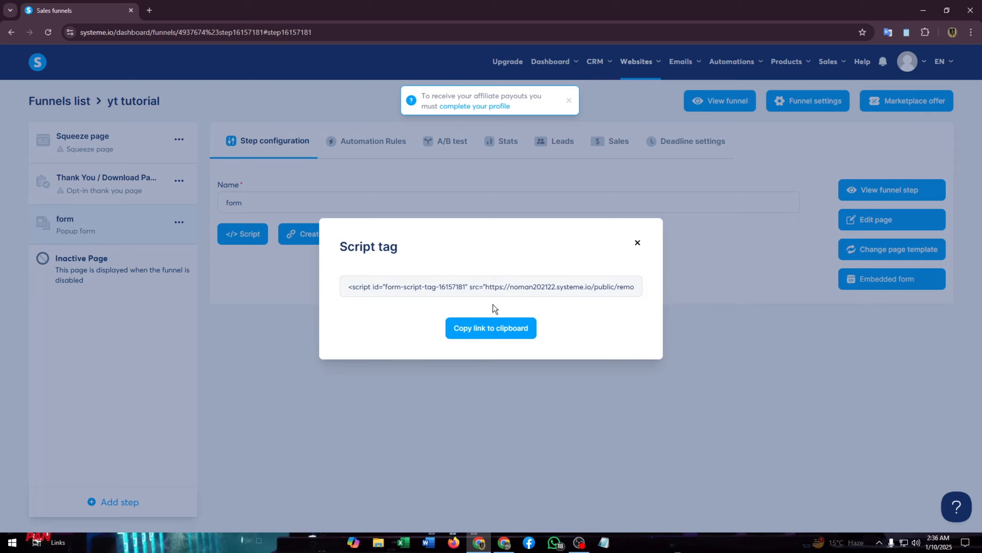
{"action": "left_click", "coordinate": [485, 340]}
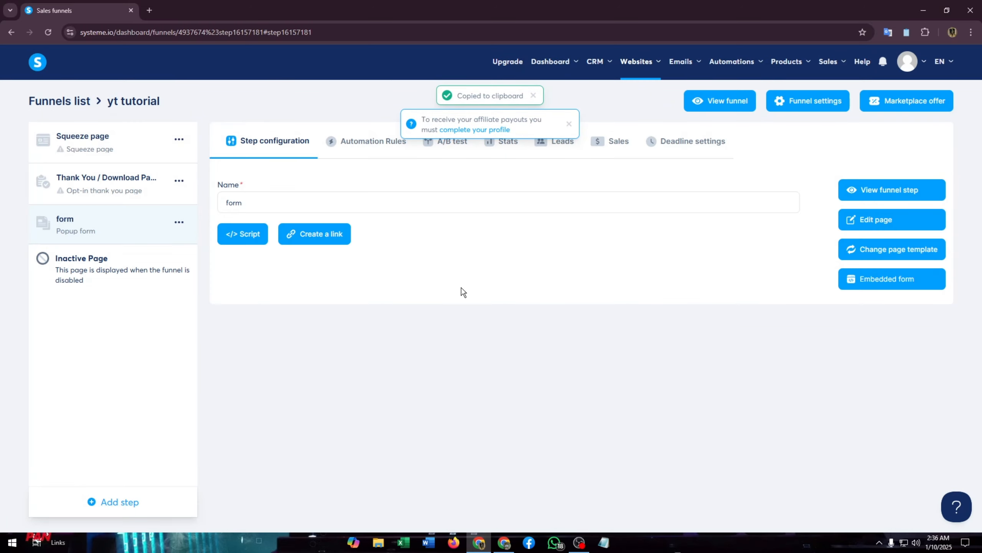
Step: Open the WordPress.com site dashboard in a new browser tab
{"action": "left_click", "coordinate": [149, 11]}
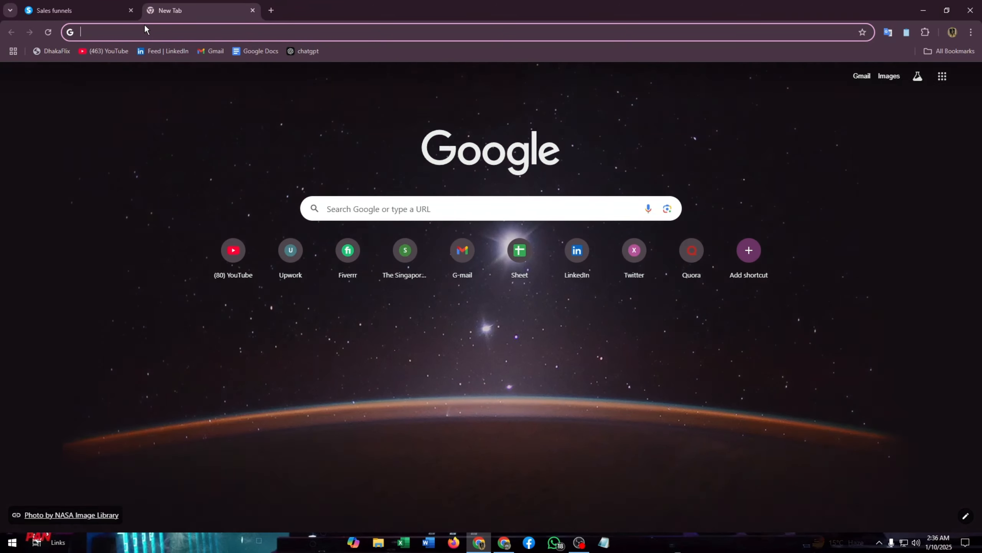
{"action": "left_click", "coordinate": [143, 31]}
{"action": "type", "text": "word"}
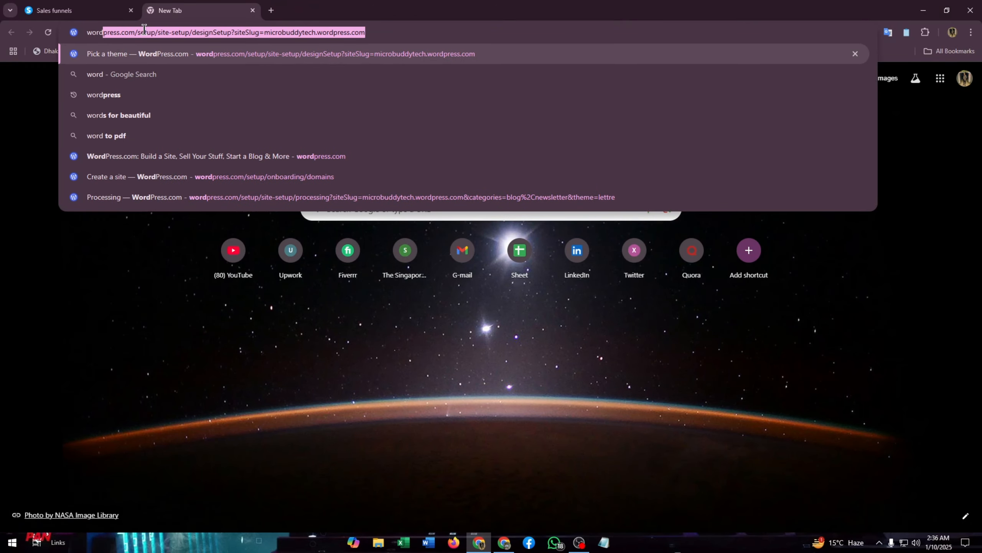
{"action": "key", "text": "Return"}
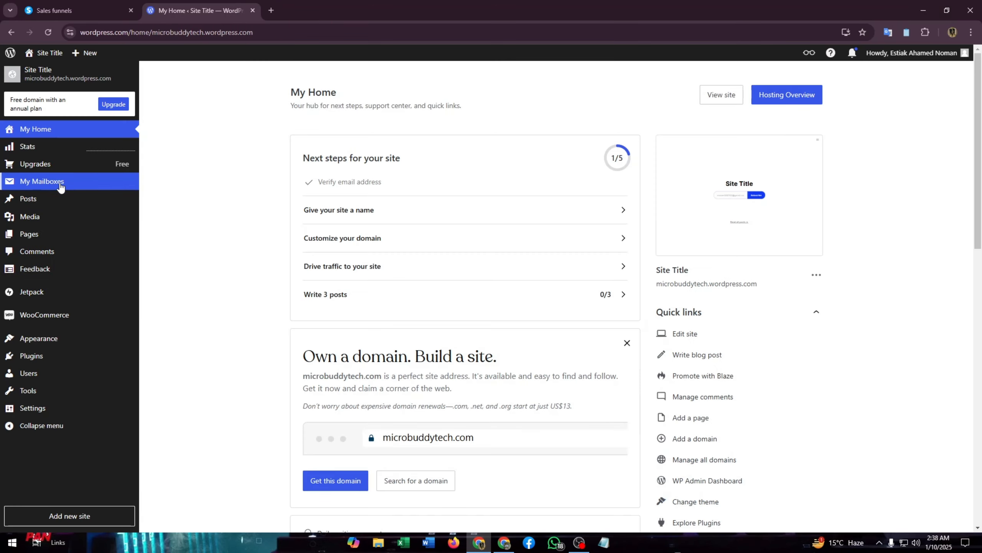
Step: Add a new page to the site using the "Gallery Page: Description and grid" layout and dismiss the welcome tour
{"action": "left_click", "coordinate": [52, 199]}
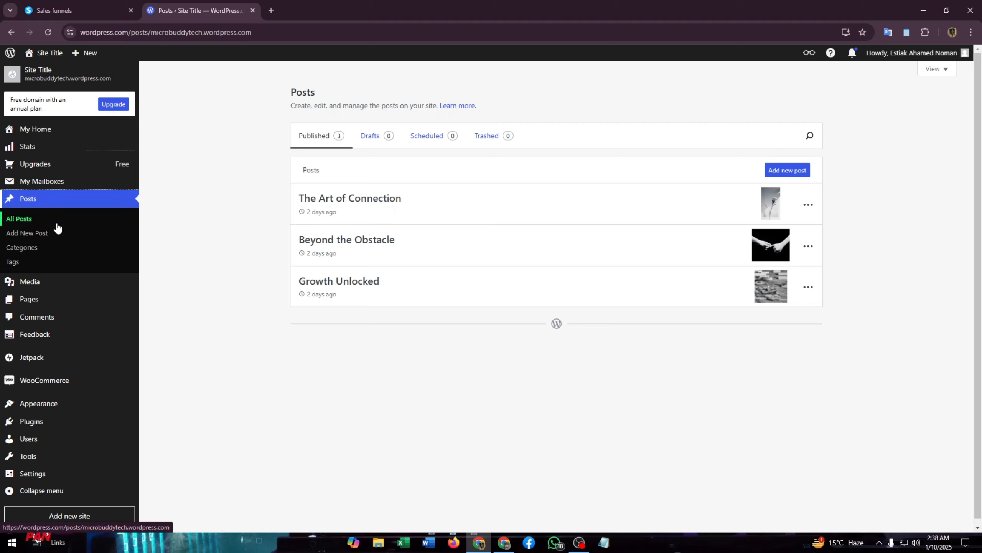
{"action": "left_click", "coordinate": [23, 299]}
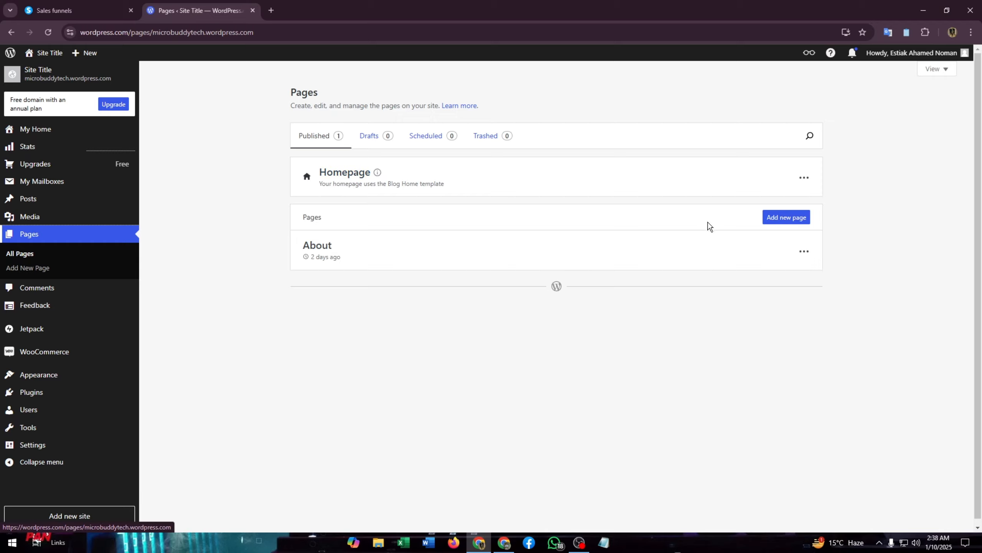
{"action": "left_click", "coordinate": [786, 218]}
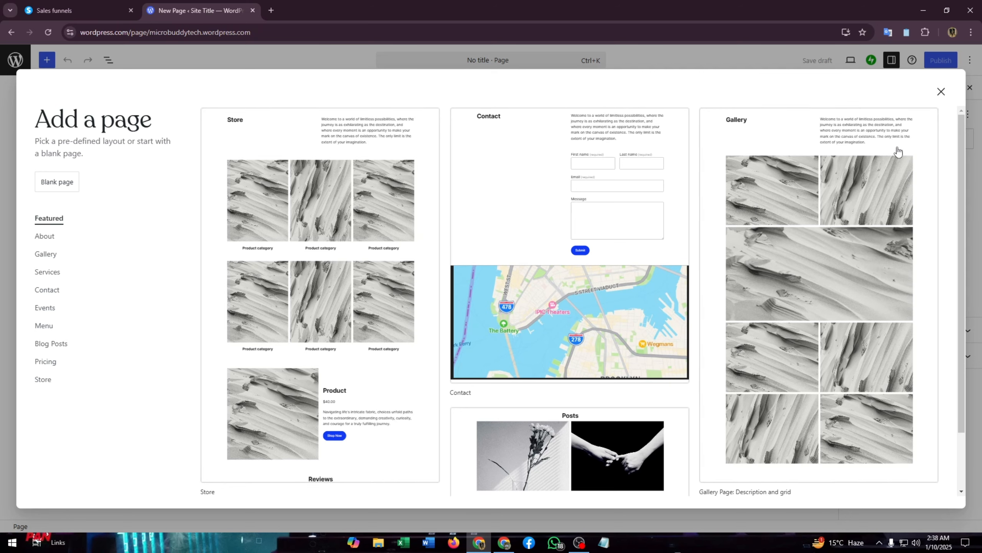
{"action": "left_click", "coordinate": [851, 172]}
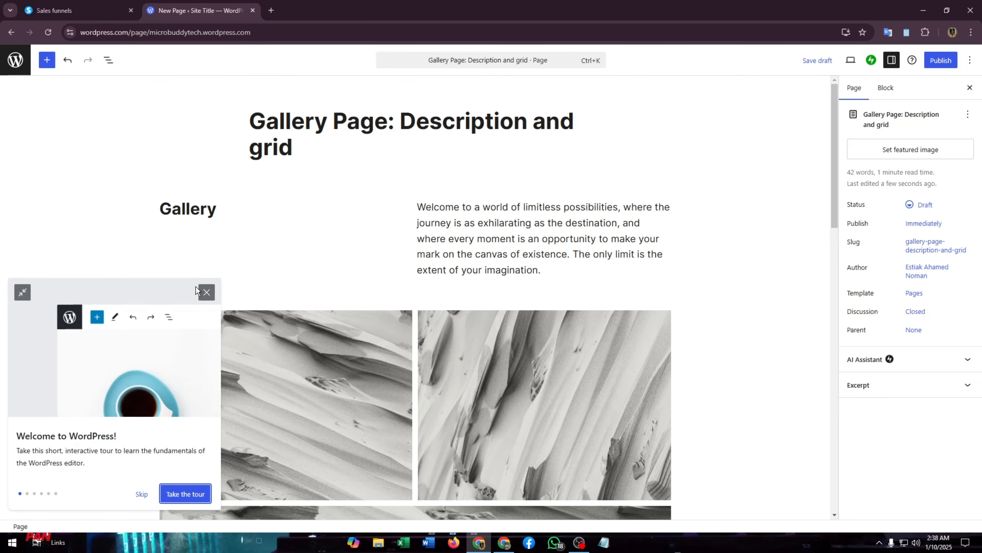
{"action": "left_click", "coordinate": [207, 292]}
{"action": "scroll", "coordinate": [706, 319], "scroll_direction": "down", "scroll_amount": 8}
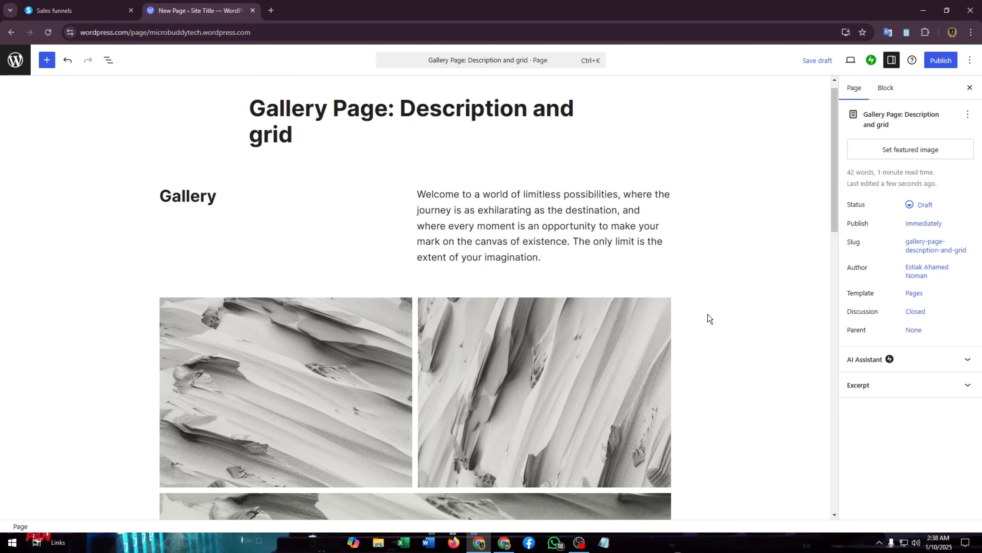
{"action": "scroll", "coordinate": [588, 364], "scroll_direction": "up", "scroll_amount": 10}
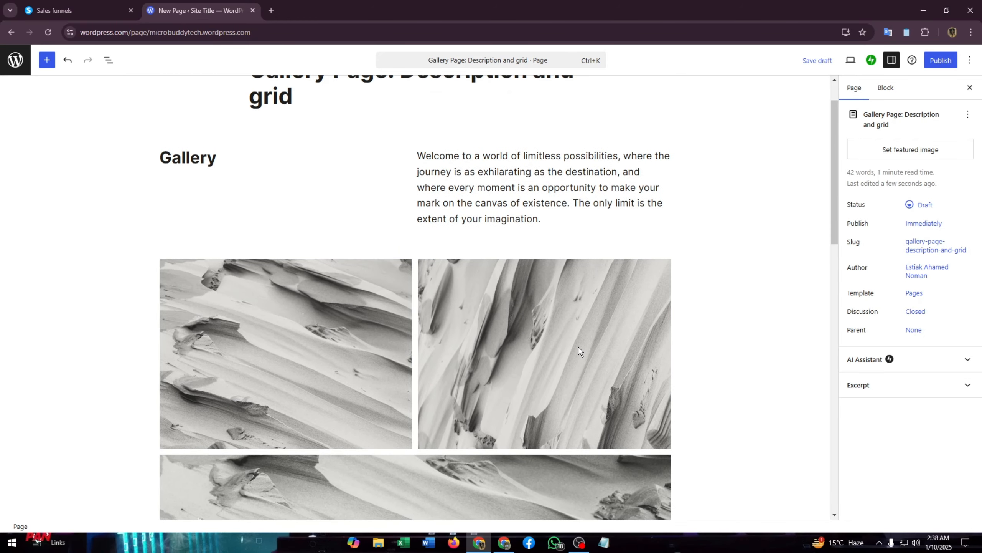
Step: Add a Custom HTML block at the end of the Page Title group and paste the copied form script tag into it
{"action": "left_click", "coordinate": [579, 347]}
{"action": "scroll", "coordinate": [694, 276], "scroll_direction": "up", "scroll_amount": 1}
{"action": "left_click", "coordinate": [697, 282]}
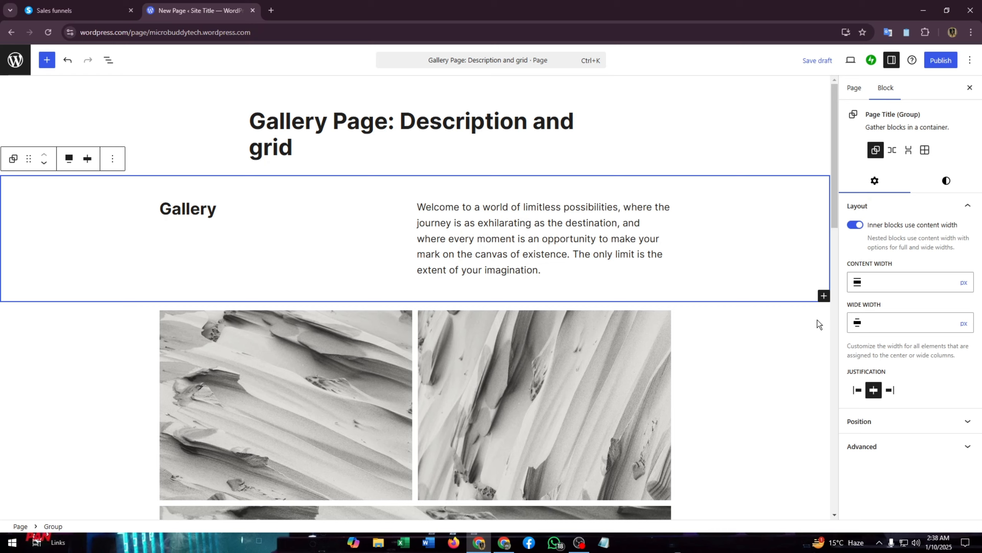
{"action": "left_click", "coordinate": [825, 296]}
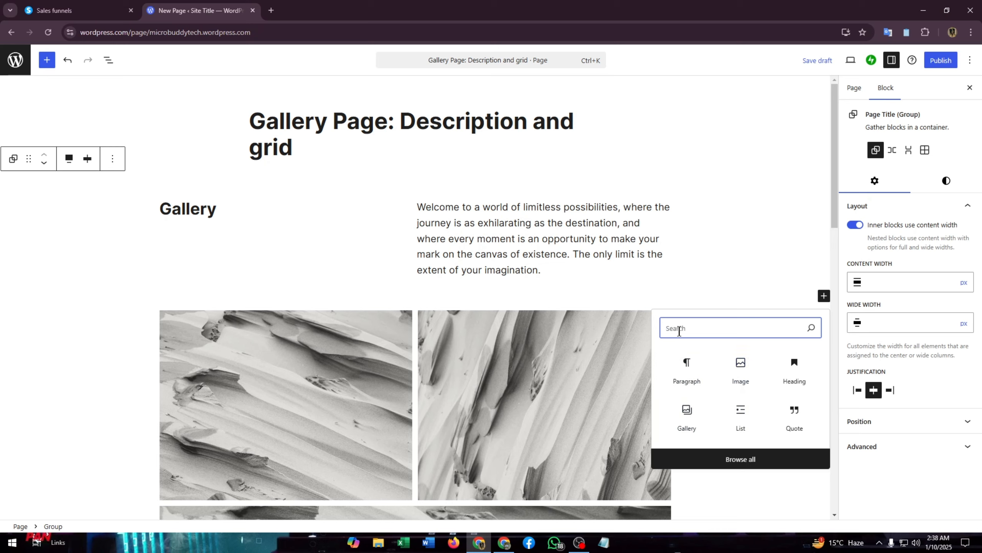
{"action": "type", "text": "HT"}
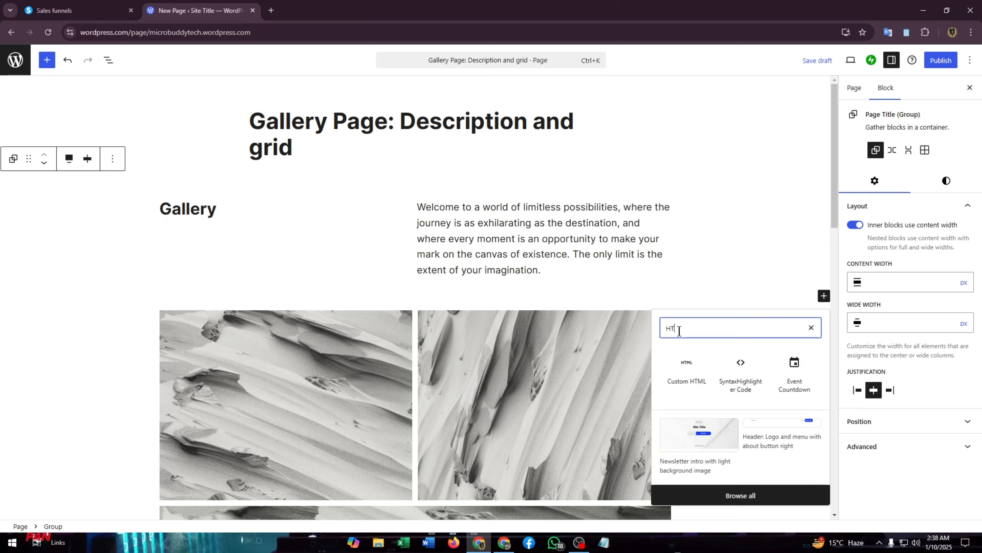
{"action": "left_click", "coordinate": [692, 374]}
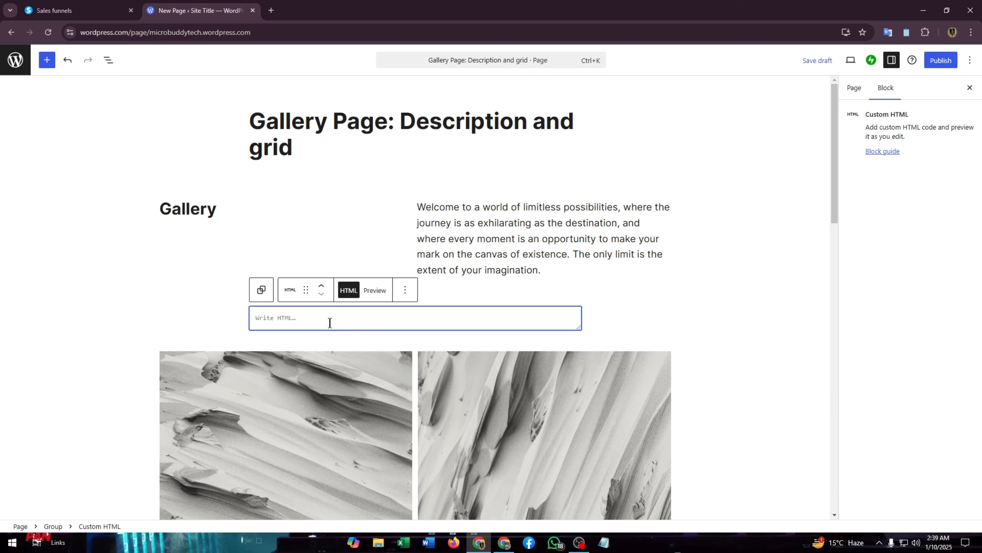
{"action": "key", "text": "ctrl+v"}
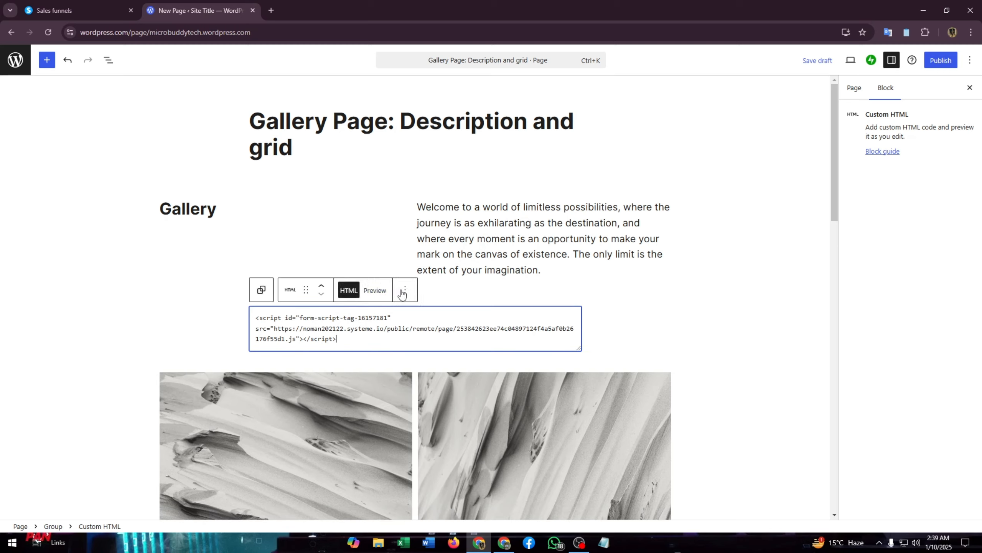
Step: Preview the Custom HTML block's output on the page, return it to the HTML code view and deselect the block
{"action": "left_click", "coordinate": [403, 291]}
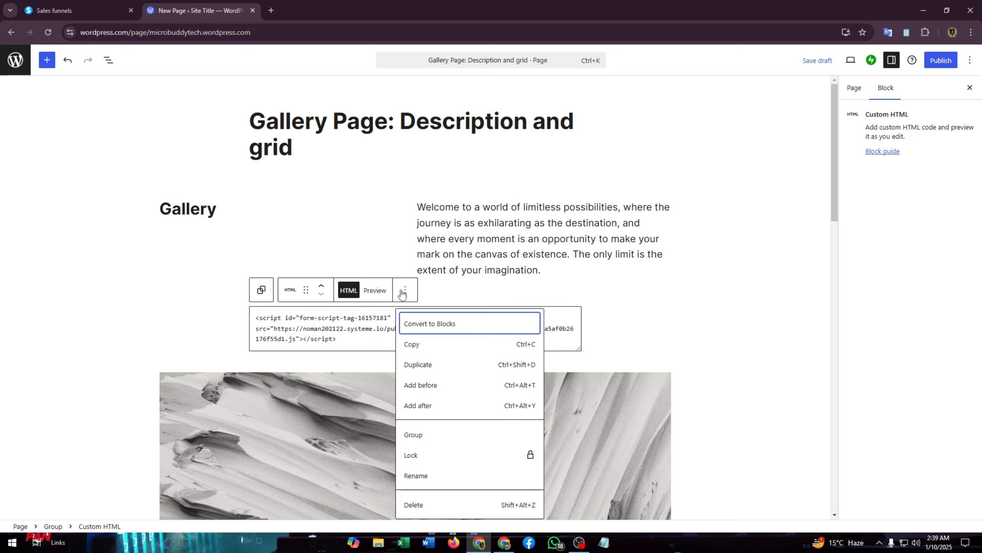
{"action": "left_click", "coordinate": [375, 291]}
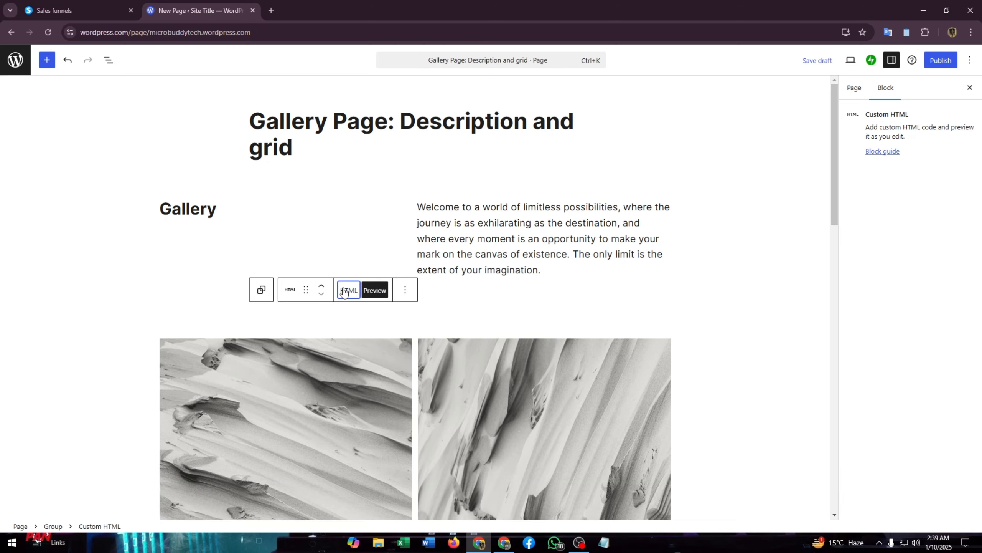
{"action": "left_click", "coordinate": [348, 290]}
{"action": "left_click", "coordinate": [370, 291]}
{"action": "scroll", "coordinate": [377, 325], "scroll_direction": "down", "scroll_amount": 5}
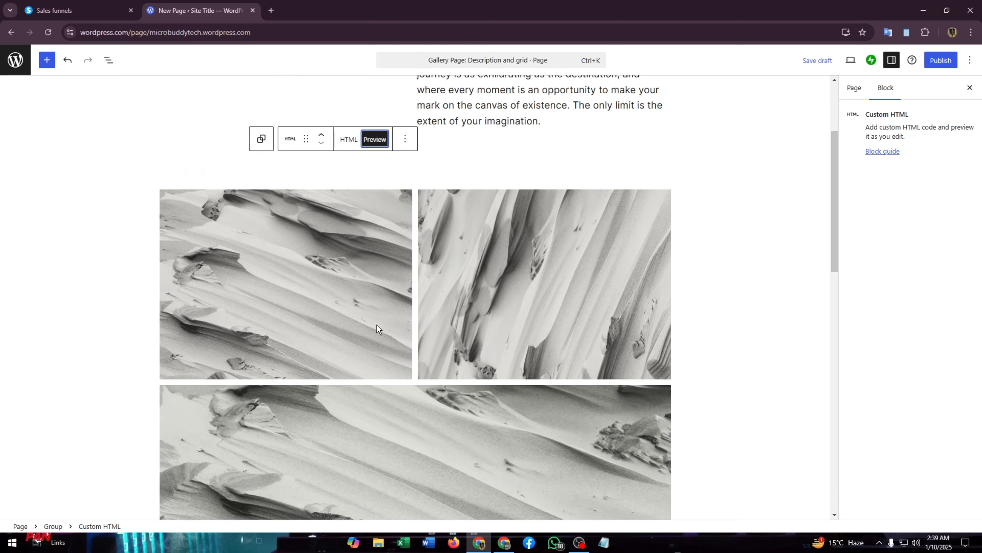
{"action": "scroll", "coordinate": [377, 324], "scroll_direction": "up", "scroll_amount": 5}
{"action": "left_click", "coordinate": [405, 292]}
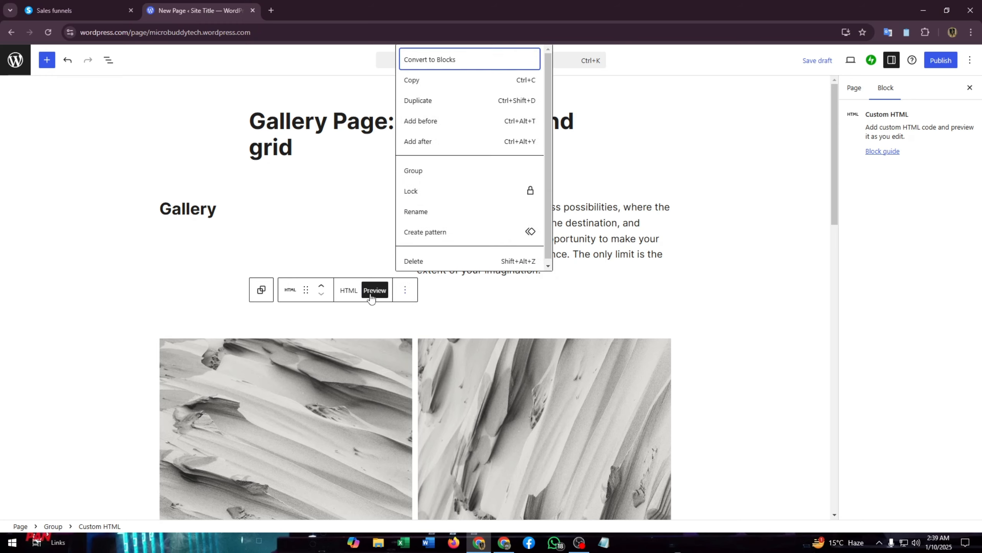
{"action": "left_click", "coordinate": [354, 291]}
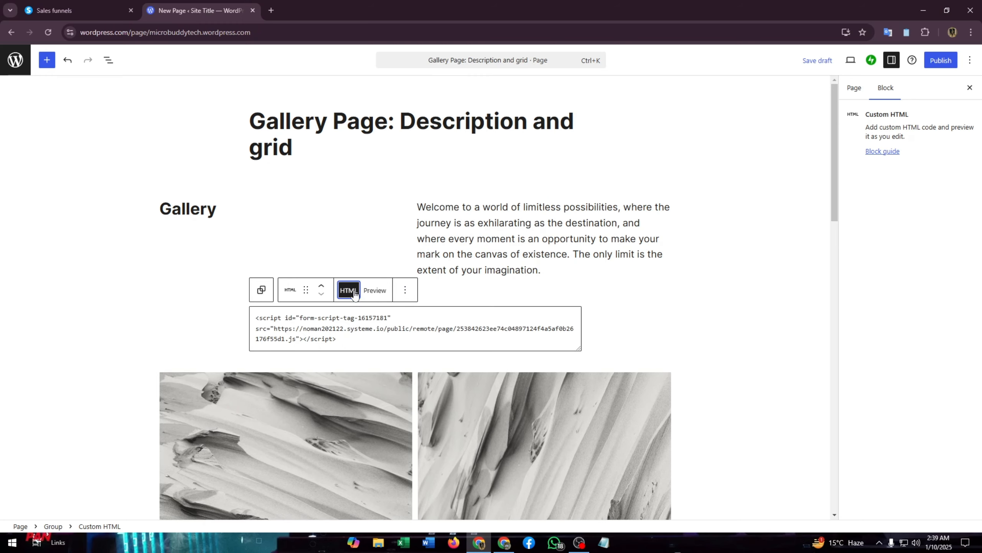
{"action": "left_click", "coordinate": [294, 291]}
{"action": "left_click", "coordinate": [295, 293]}
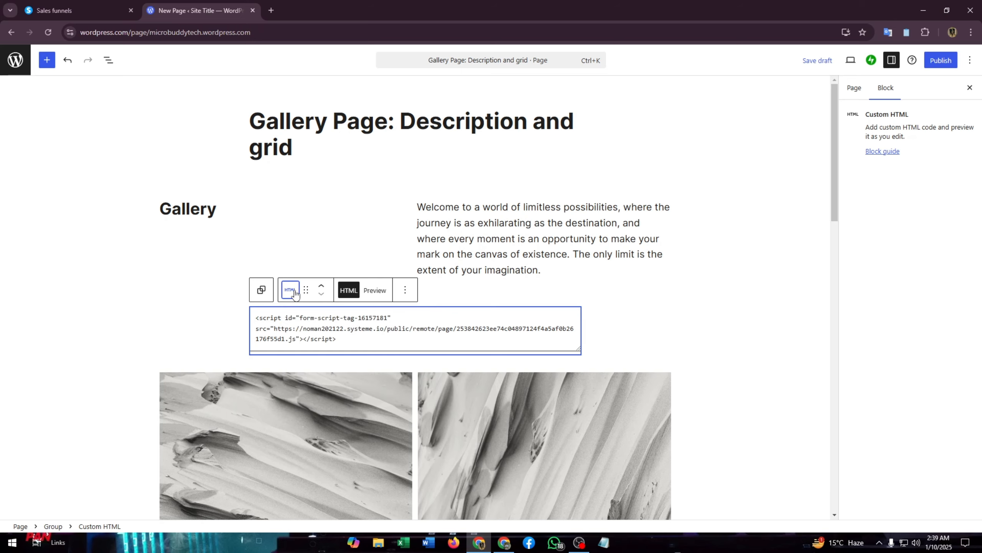
{"action": "left_click", "coordinate": [617, 325]}
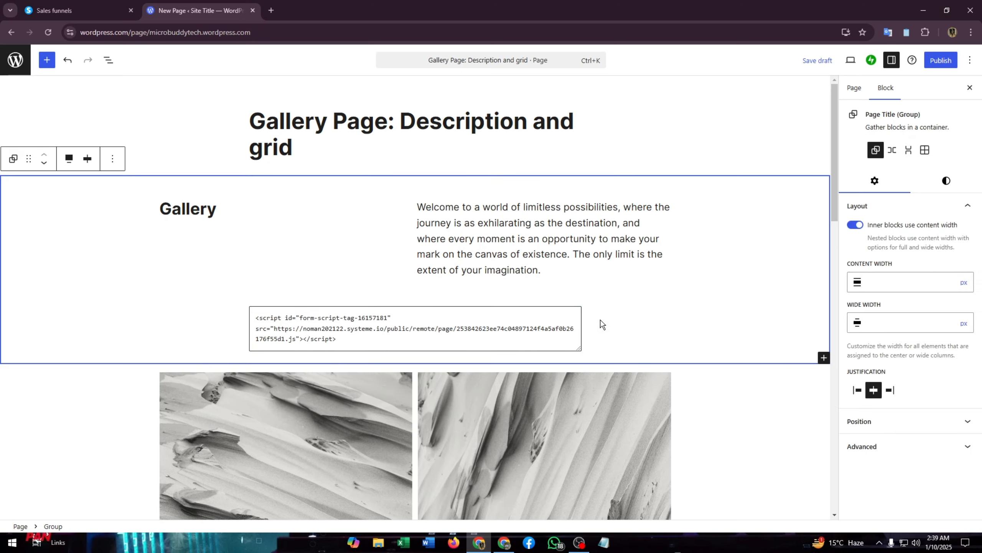
{"action": "left_click", "coordinate": [724, 384]}
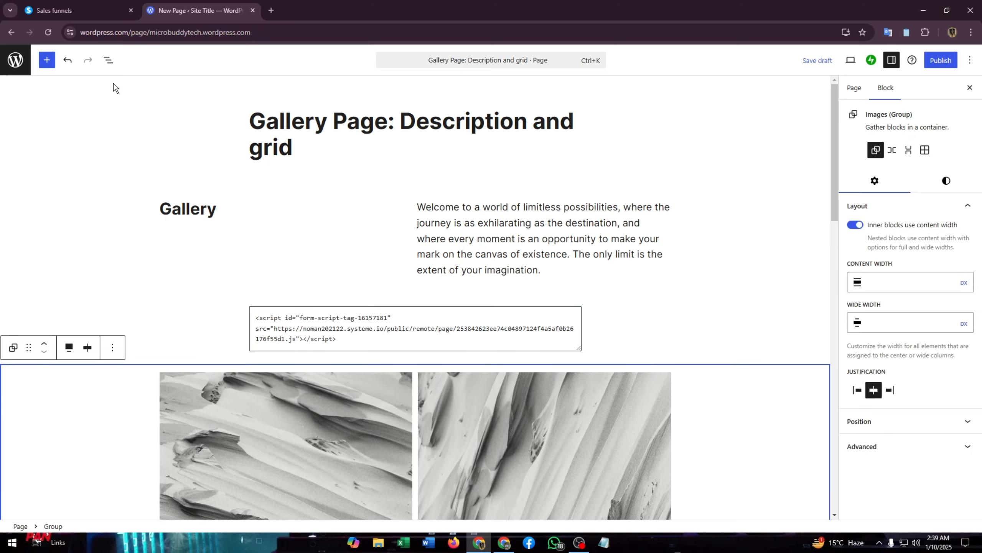